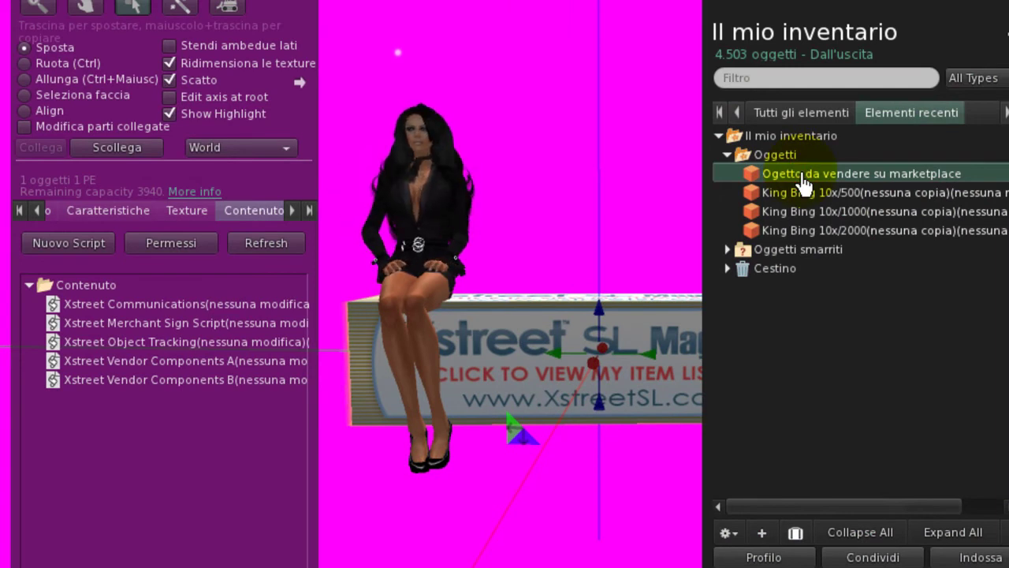
Step: Copy the inventory object "Ogetto da vendere su marketplace" into the Magic Box contents, then close the edit and inventory windows
{"action": "left_click", "coordinate": [804, 183]}
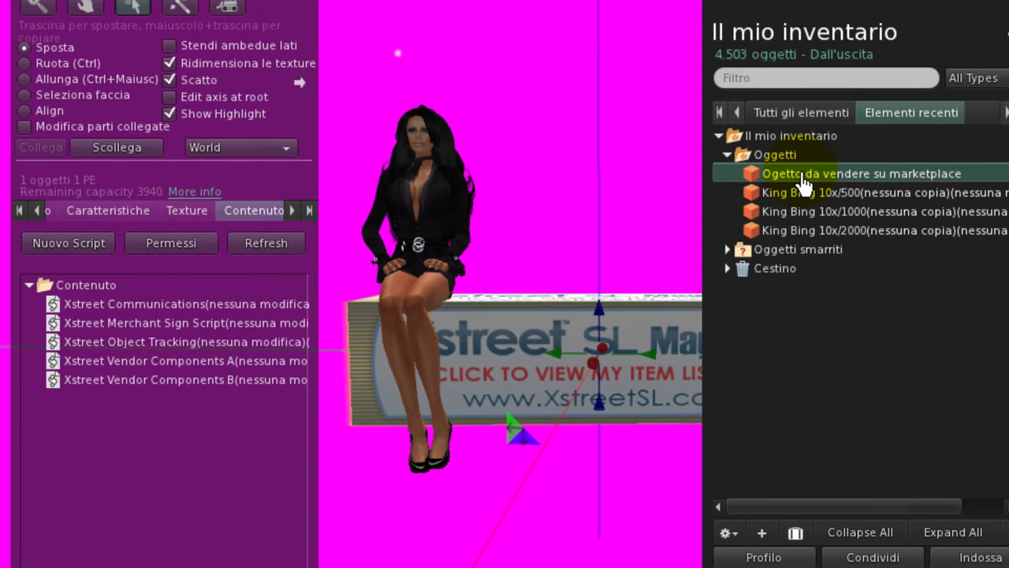
{"action": "left_click_drag", "start_coordinate": [805, 183], "coordinate": [193, 385]}
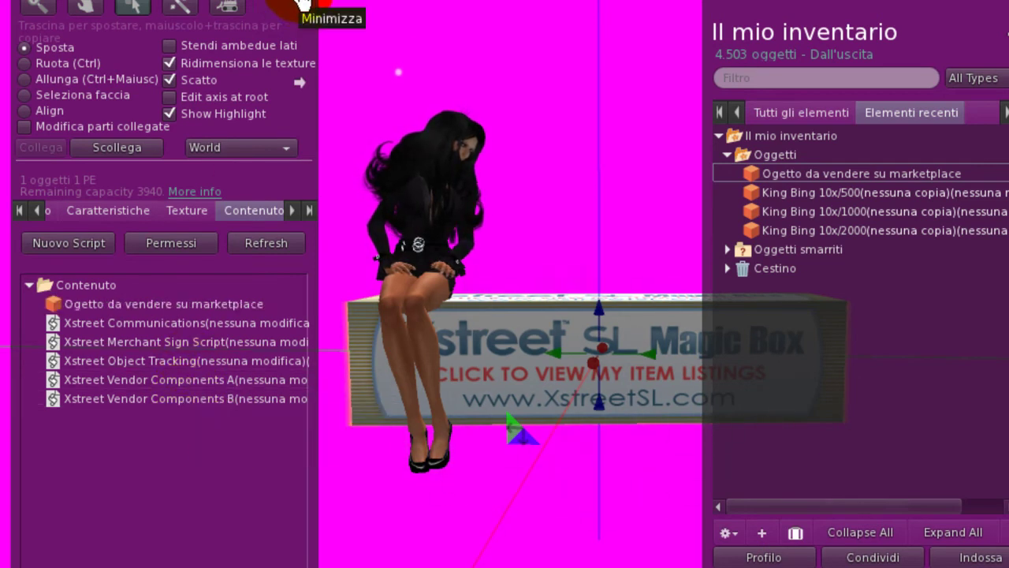
{"action": "left_click", "coordinate": [308, 5]}
{"action": "left_click", "coordinate": [175, 556]}
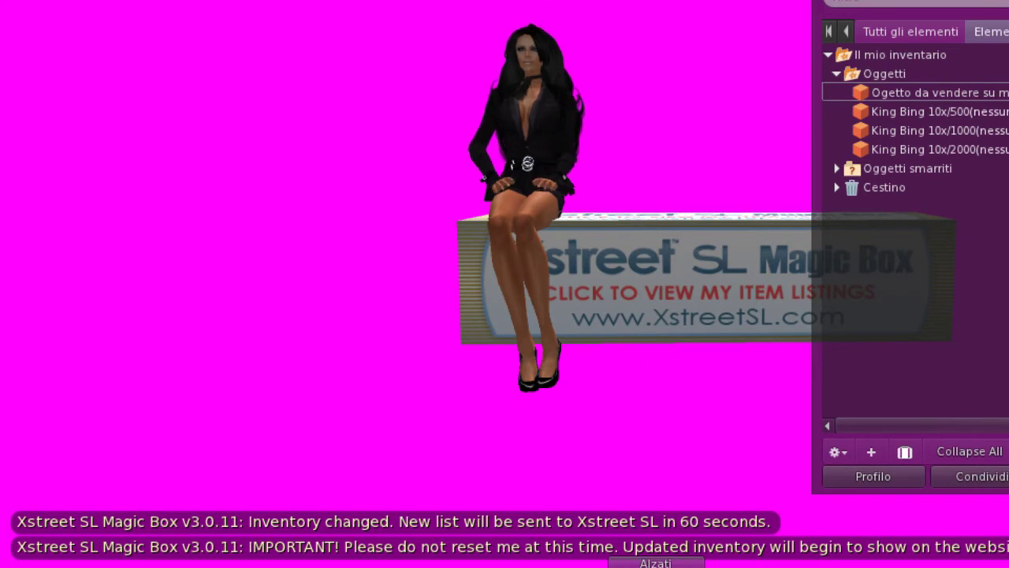
{"action": "key", "text": "ctrl+i"}
{"action": "left_click", "coordinate": [998, 139]}
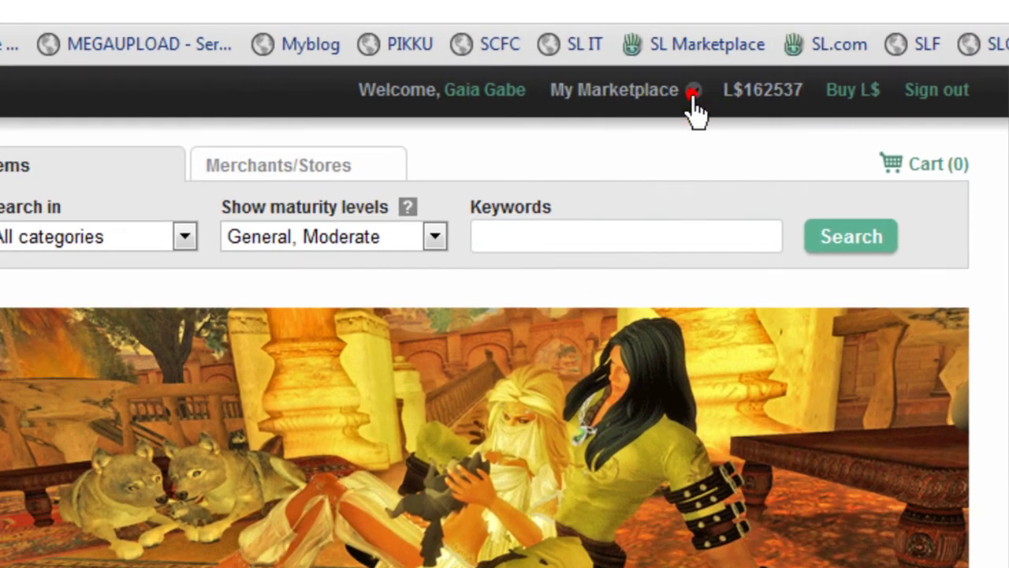
Step: Switch to Second Life Marketplace in the browser, open the merchant inventory management page and synchronize the marketplace with the Magic Boxes
{"action": "left_click", "coordinate": [766, 73]}
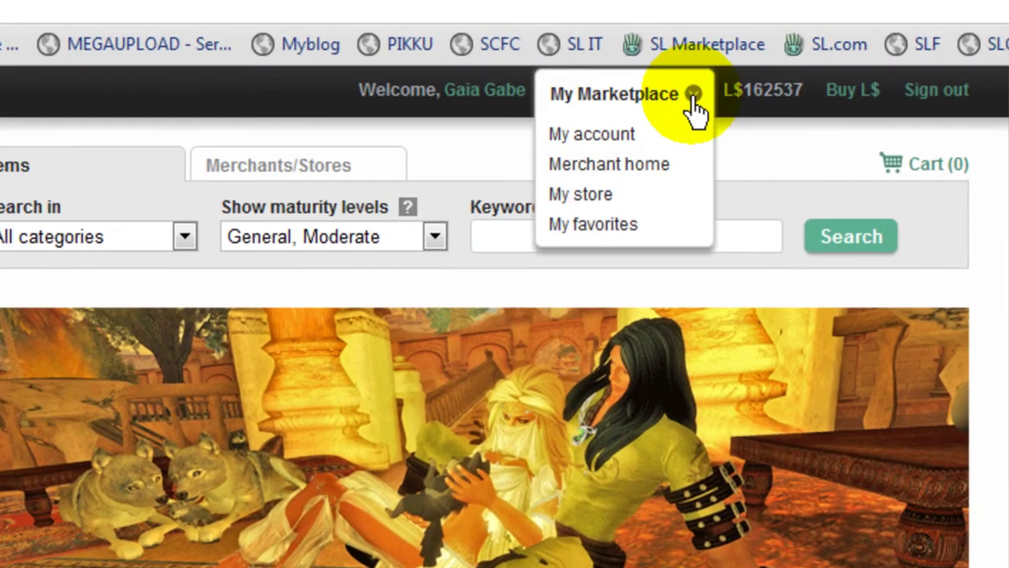
{"action": "left_click", "coordinate": [647, 166]}
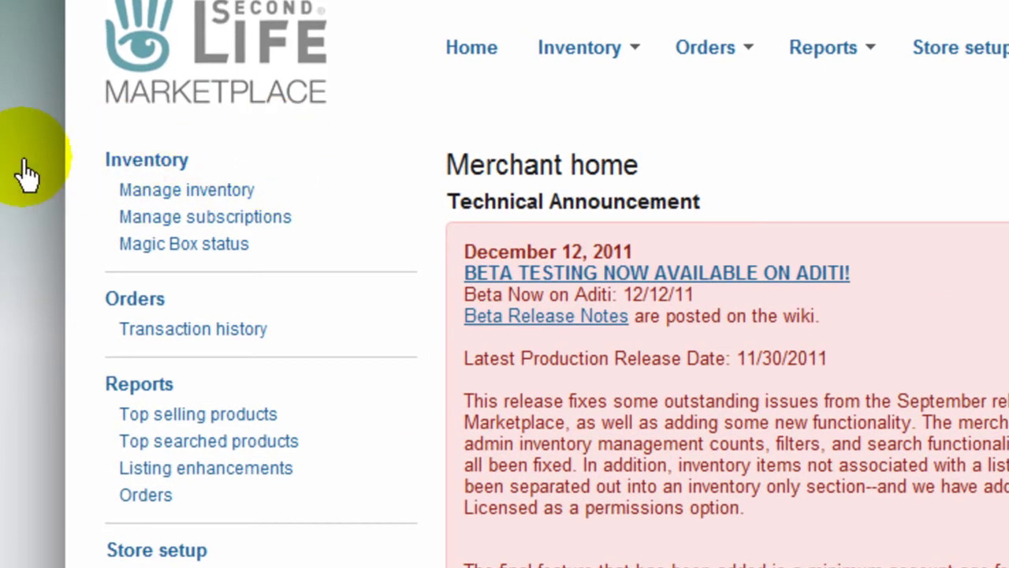
{"action": "left_click", "coordinate": [202, 192]}
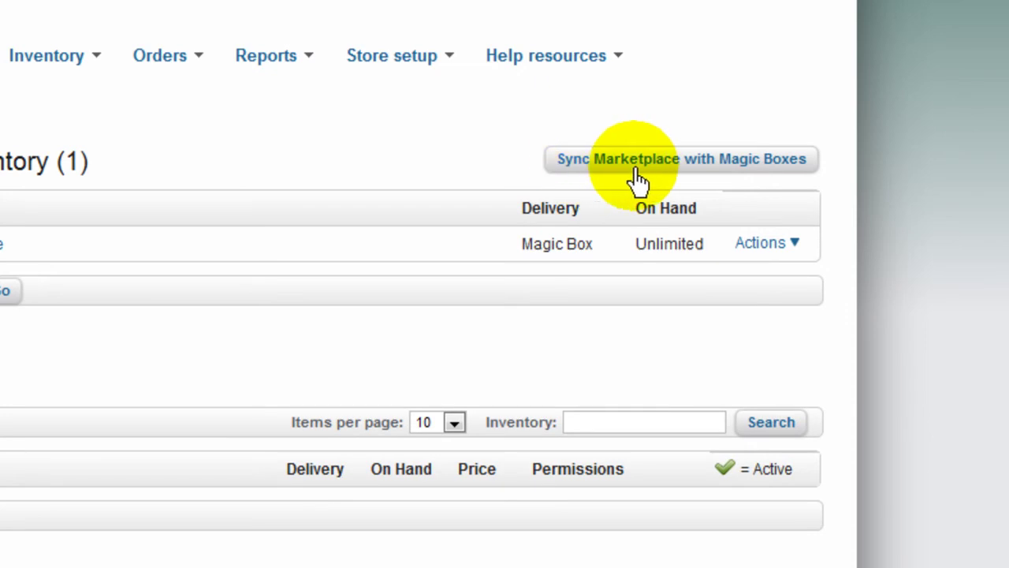
{"action": "left_click", "coordinate": [688, 168]}
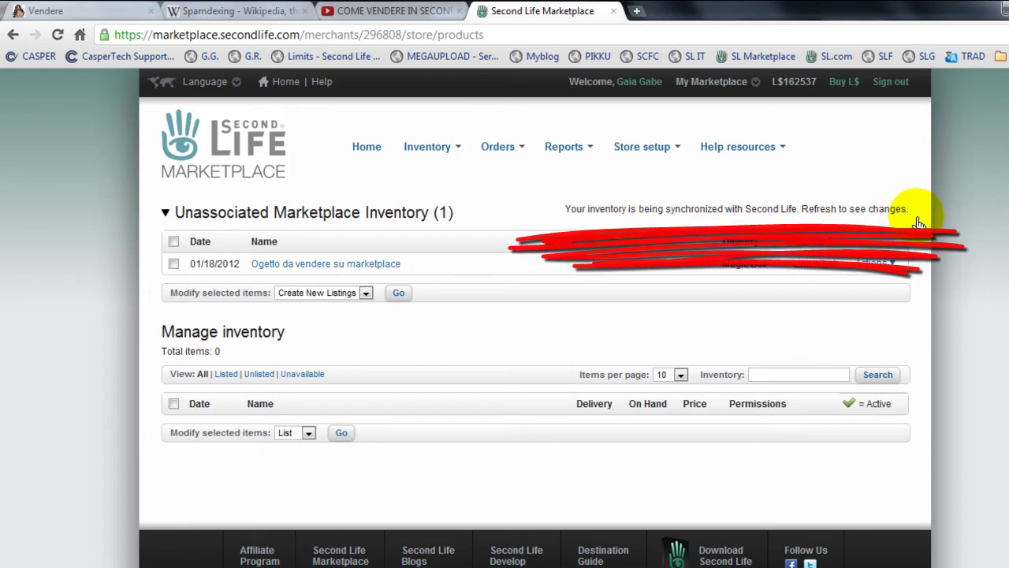
{"action": "left_click", "coordinate": [57, 35]}
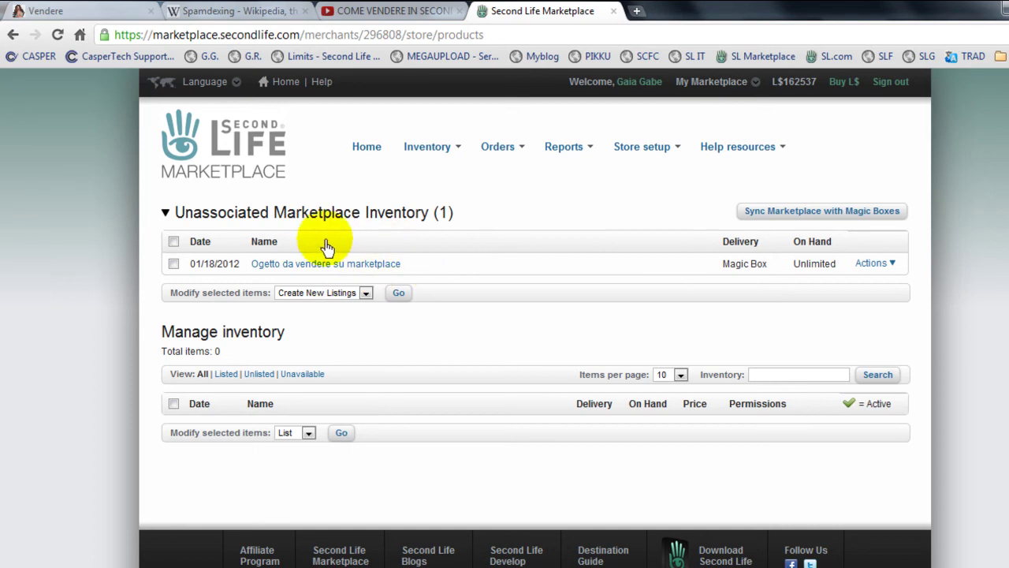
Step: Create a new listing for the unassociated inventory item "Ogetto da vendere su marketplace"
{"action": "left_click", "coordinate": [174, 265]}
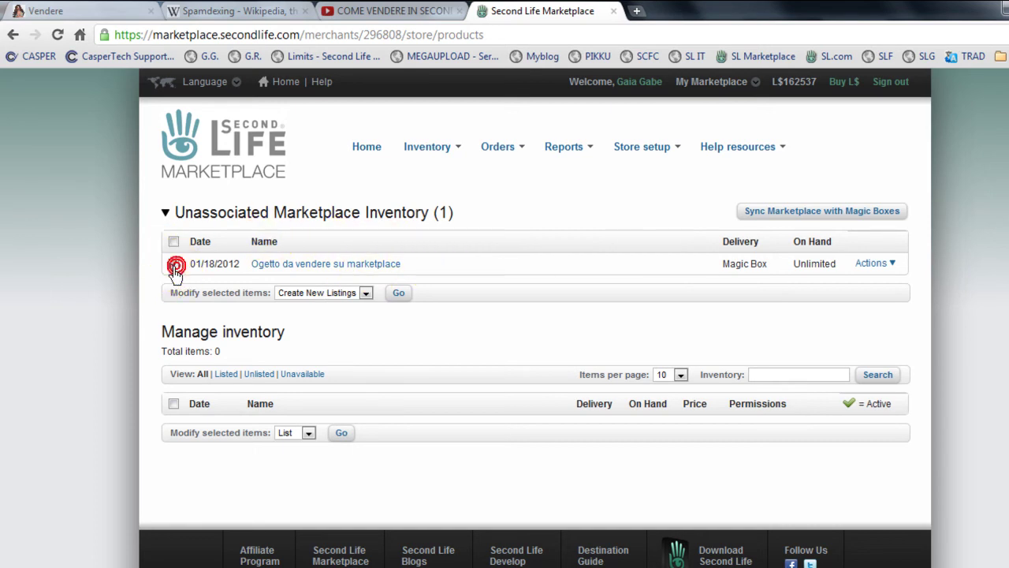
{"action": "left_click", "coordinate": [892, 267]}
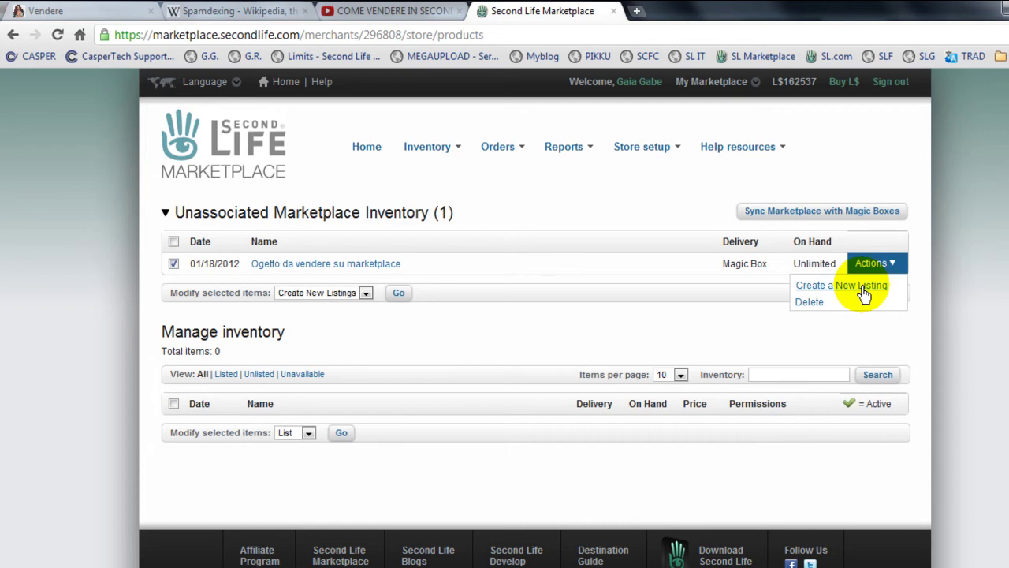
{"action": "left_click", "coordinate": [863, 288]}
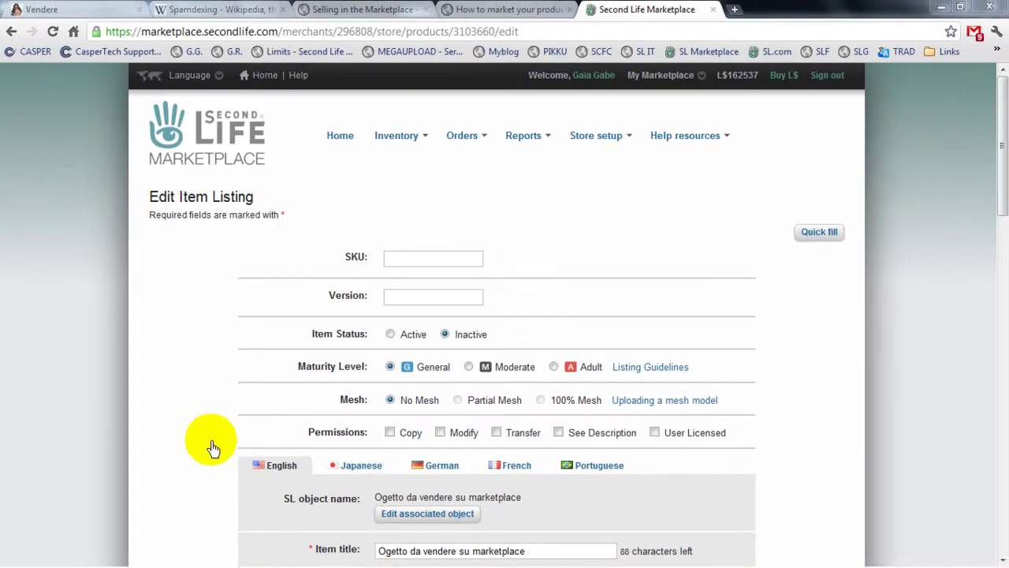
Step: Examine the item listing form from status, maturity and permissions through language versions, title, product features, extended description and keywords
{"action": "left_click", "coordinate": [109, 490]}
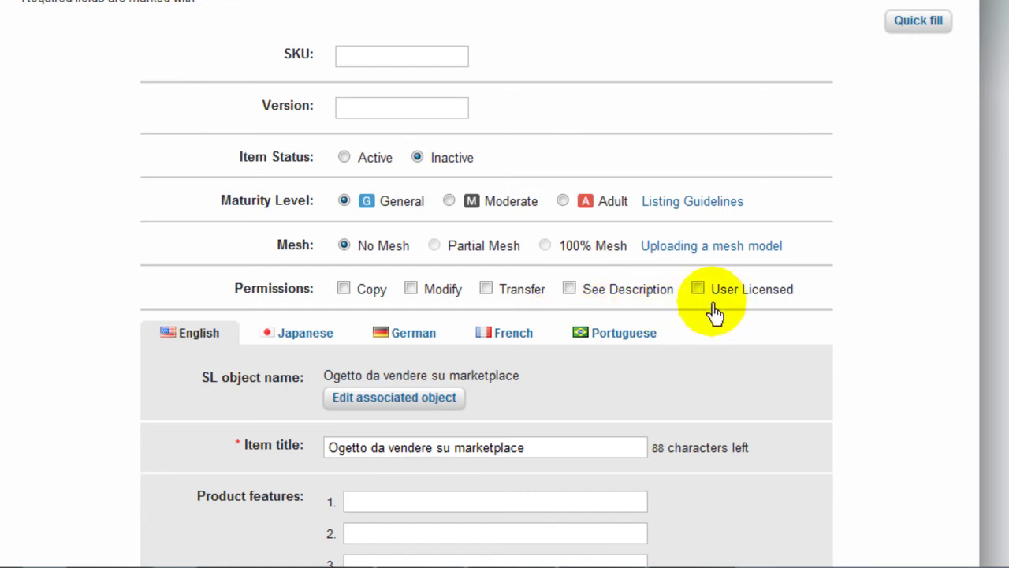
{"action": "scroll", "coordinate": [732, 322], "scroll_direction": "down", "scroll_amount": 2}
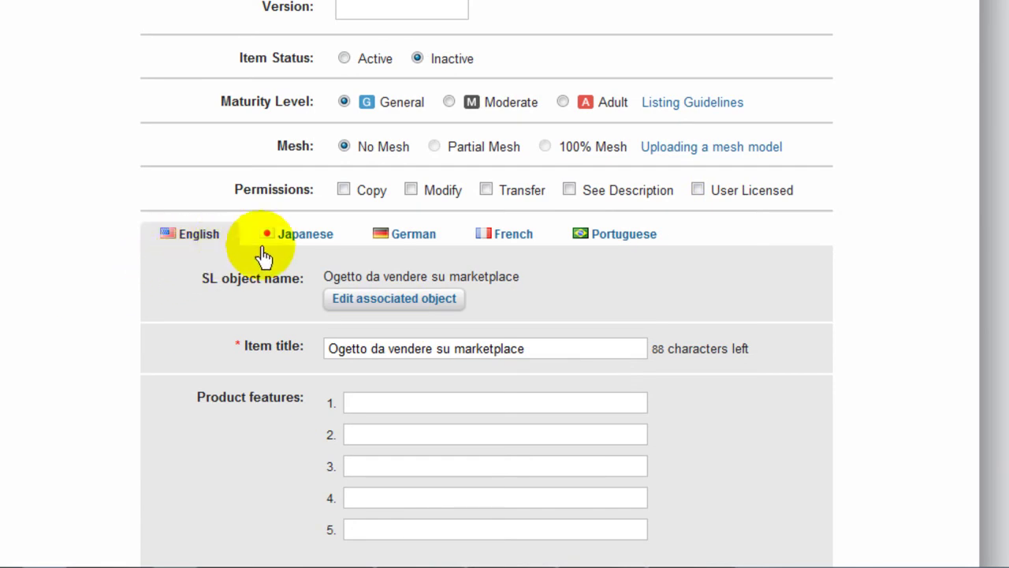
{"action": "left_click", "coordinate": [219, 256]}
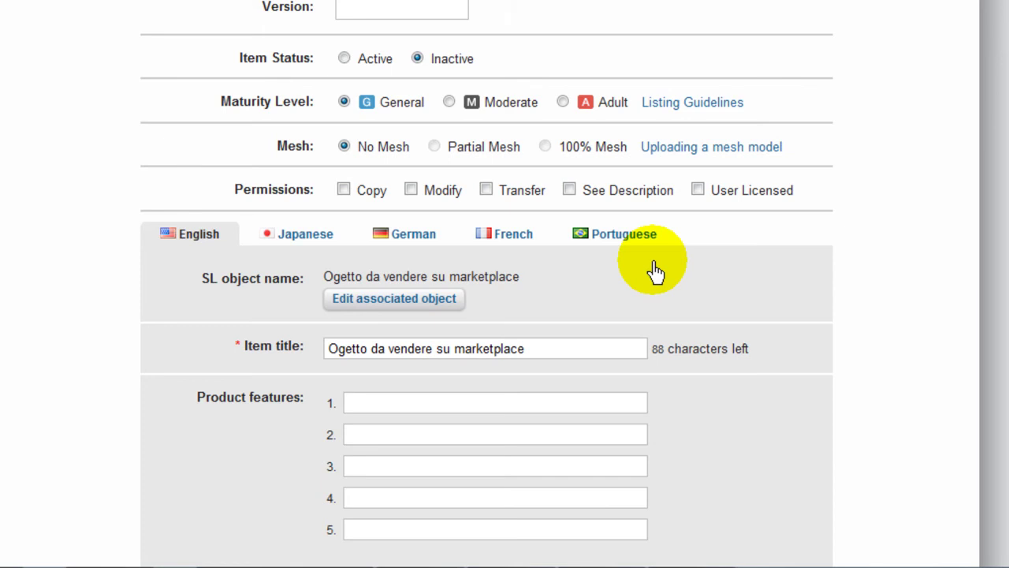
{"action": "scroll", "coordinate": [656, 272], "scroll_direction": "down", "scroll_amount": 1}
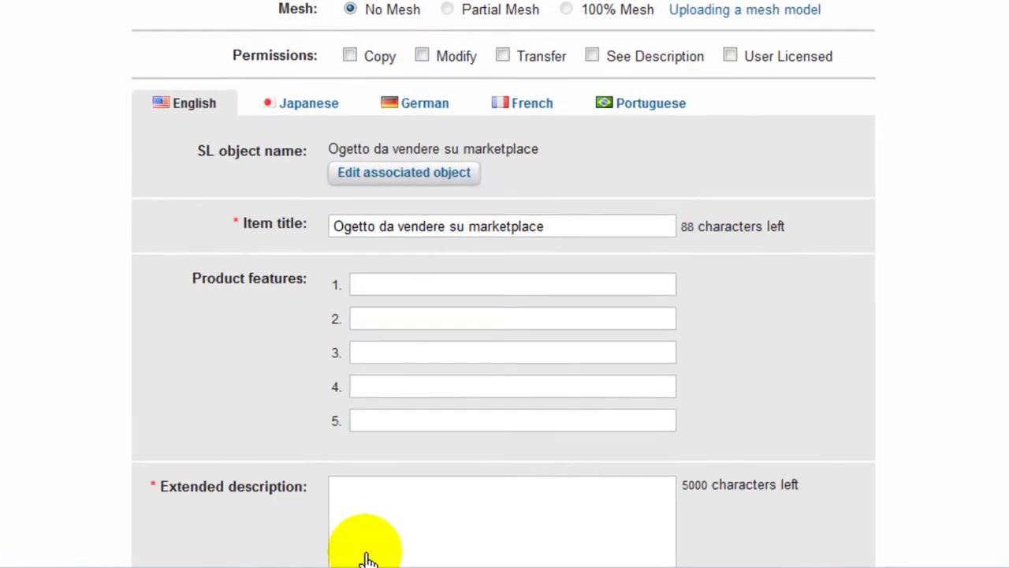
{"action": "left_click", "coordinate": [528, 520]}
{"action": "scroll", "coordinate": [550, 527], "scroll_direction": "down", "scroll_amount": 2}
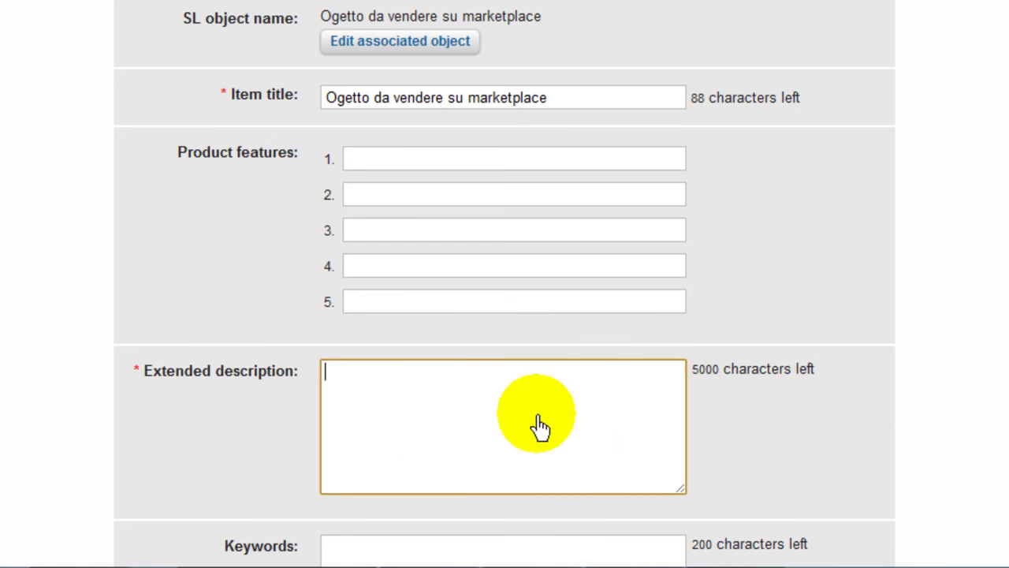
{"action": "scroll", "coordinate": [524, 446], "scroll_direction": "down", "scroll_amount": 2}
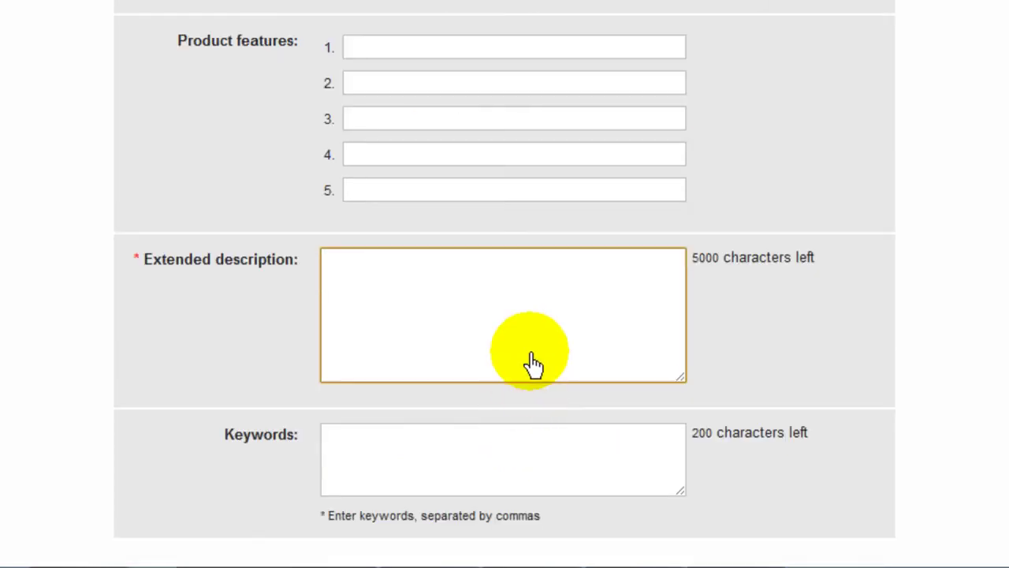
{"action": "scroll", "coordinate": [532, 363], "scroll_direction": "down", "scroll_amount": 2}
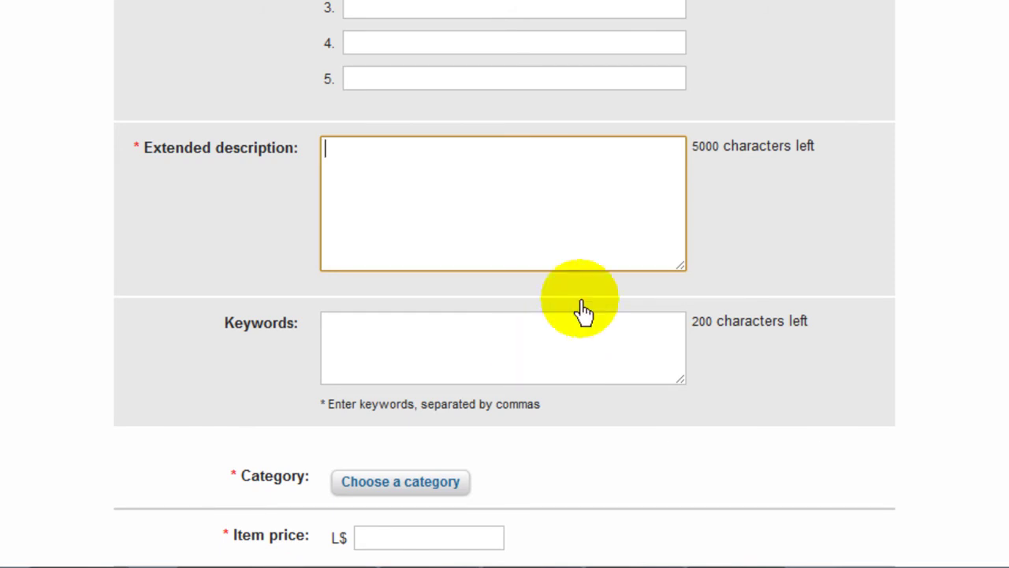
Step: Search the item categories for "engine", and replace the search keyword with "shoes"
{"action": "scroll", "coordinate": [701, 444], "scroll_direction": "down", "scroll_amount": 3}
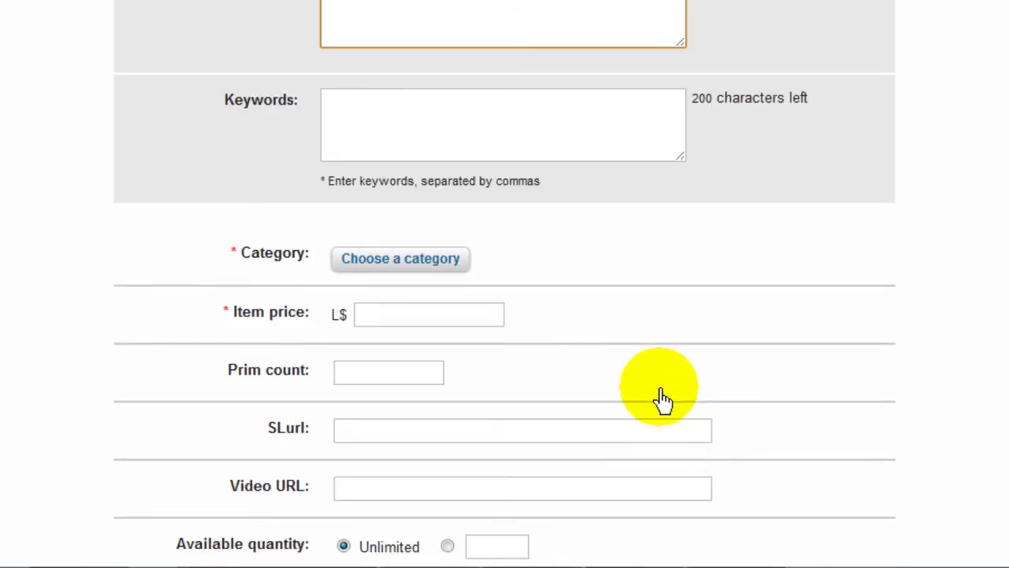
{"action": "left_click", "coordinate": [395, 275]}
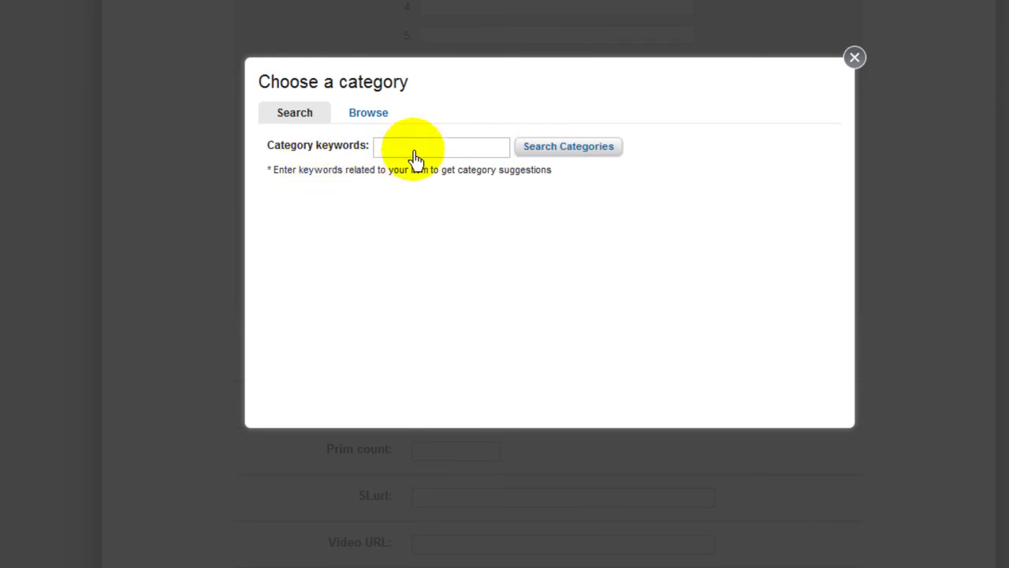
{"action": "left_click", "coordinate": [386, 152]}
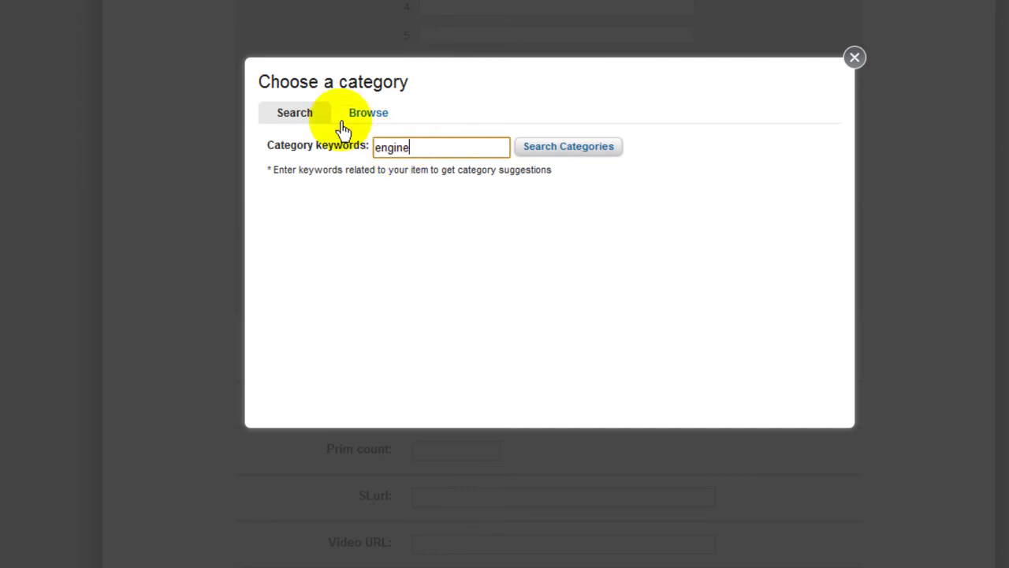
{"action": "left_click", "coordinate": [570, 150]}
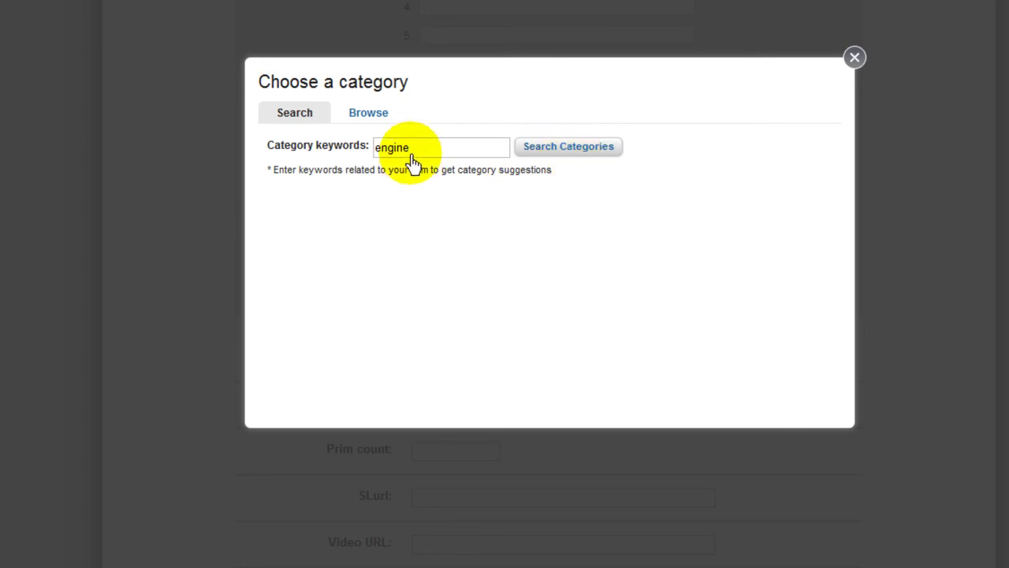
{"action": "left_click_drag", "start_coordinate": [411, 154], "coordinate": [366, 158]}
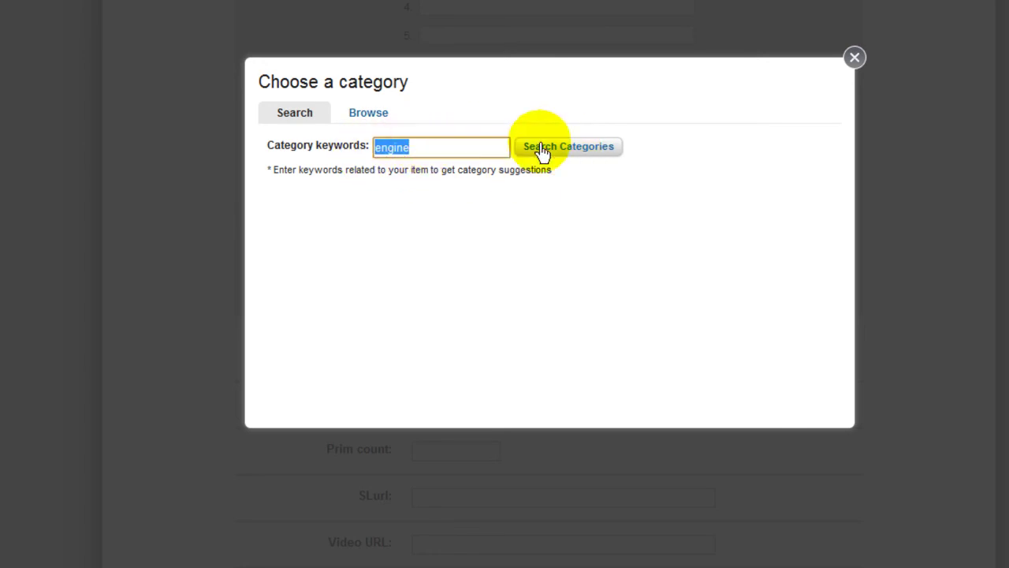
{"action": "type", "text": "shoes"}
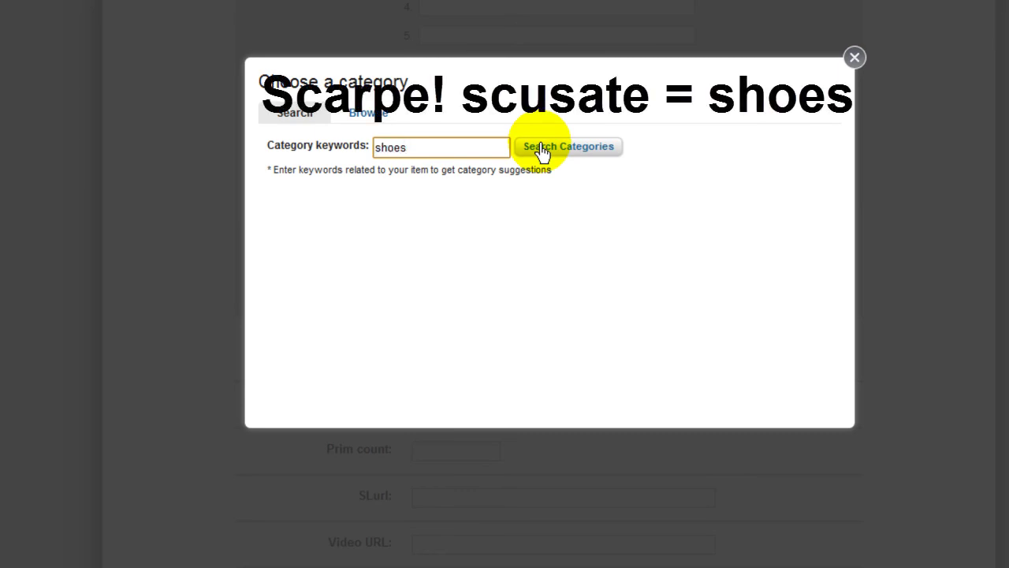
{"action": "left_click", "coordinate": [544, 151]}
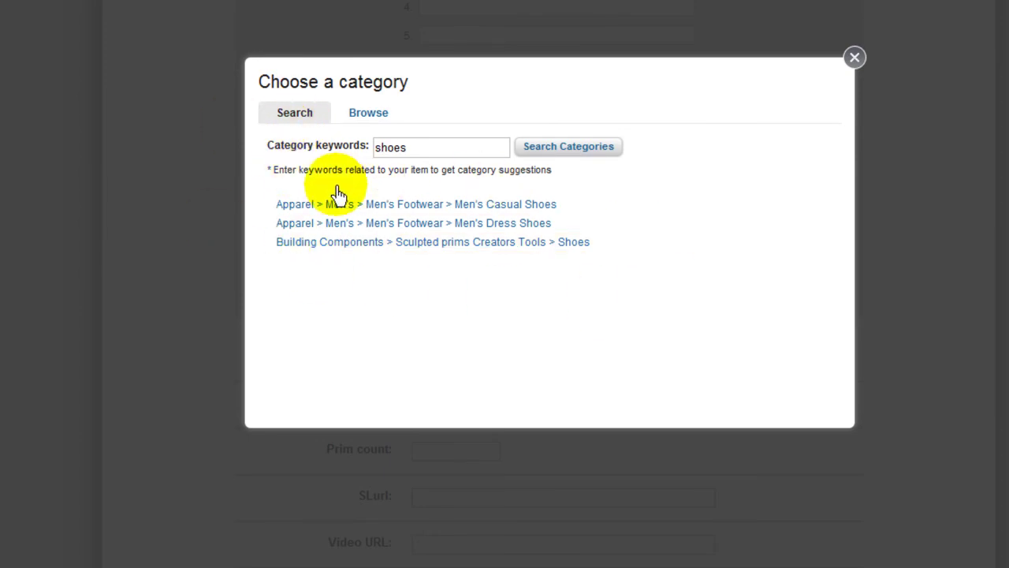
Step: Look through the full category list and assign Apparel > Men's > Men's Footwear > Men's Dress Shoes from the search suggestions
{"action": "left_click", "coordinate": [374, 120]}
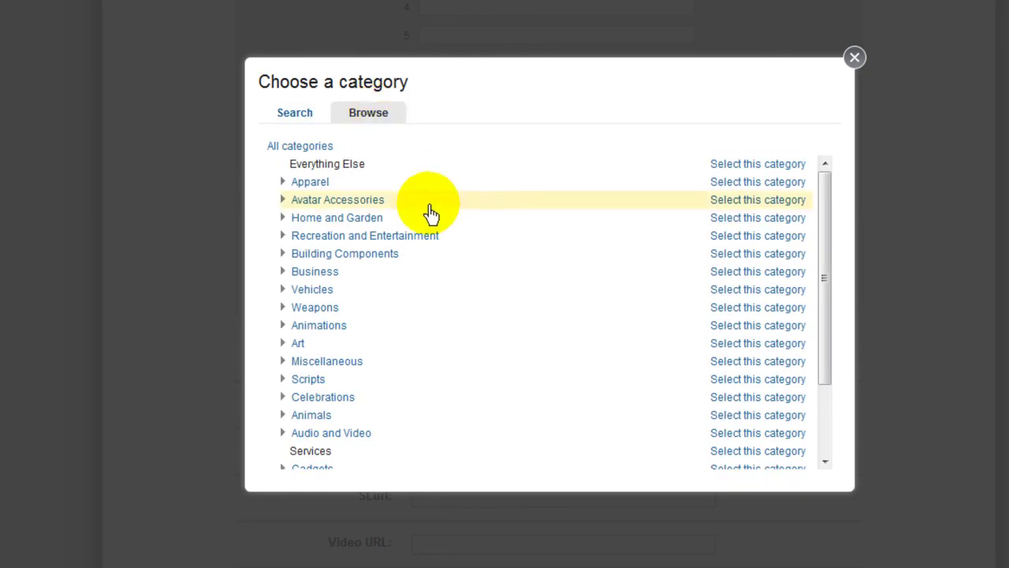
{"action": "scroll", "coordinate": [450, 259], "scroll_direction": "down", "scroll_amount": 5}
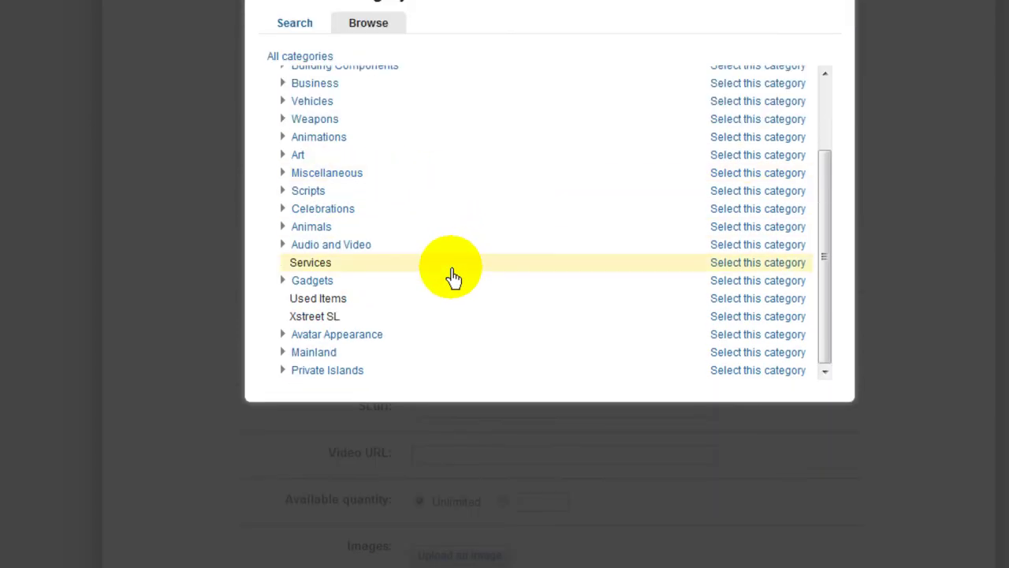
{"action": "scroll", "coordinate": [442, 201], "scroll_direction": "up", "scroll_amount": 5}
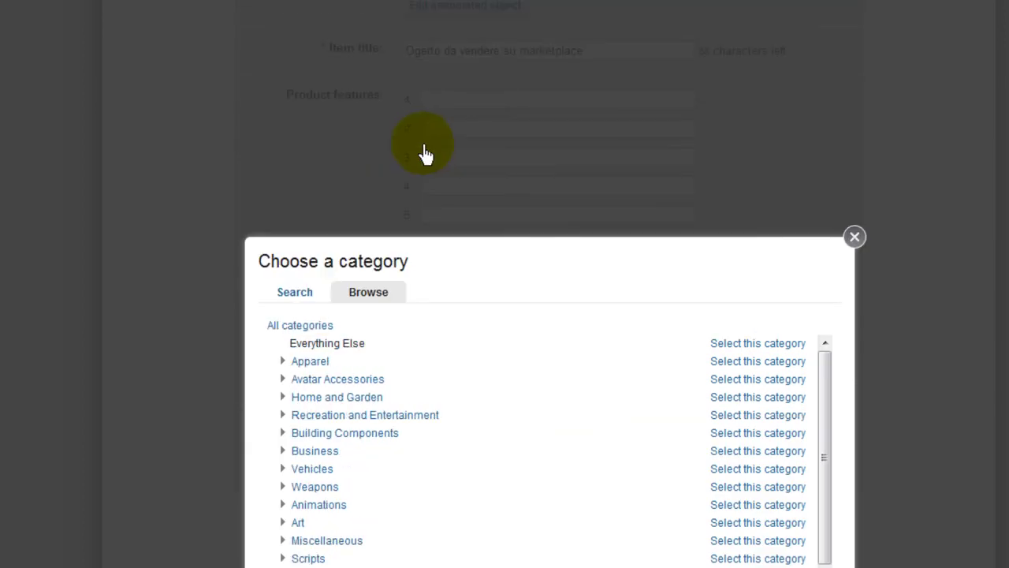
{"action": "left_click", "coordinate": [290, 301]}
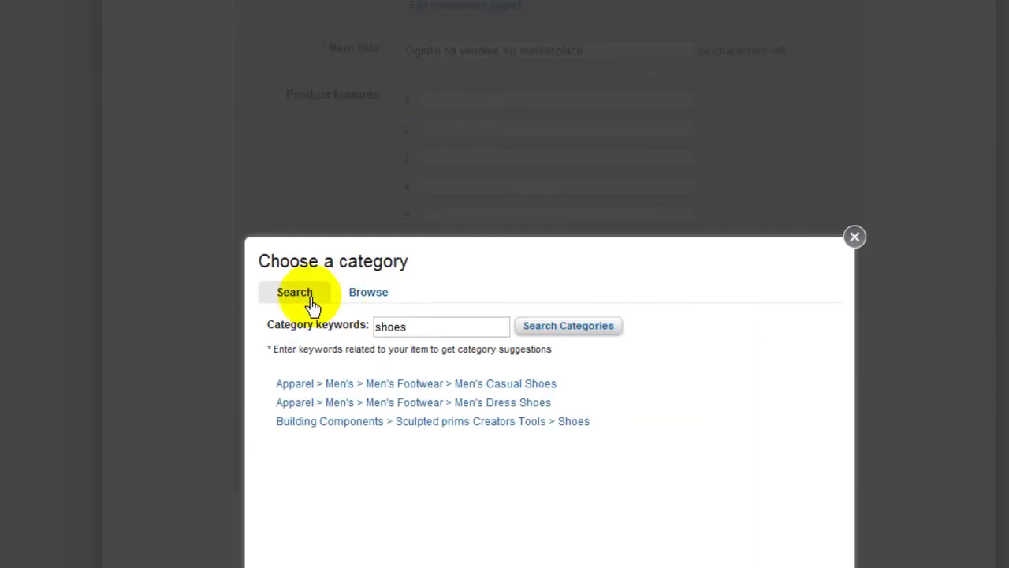
{"action": "left_click", "coordinate": [449, 408]}
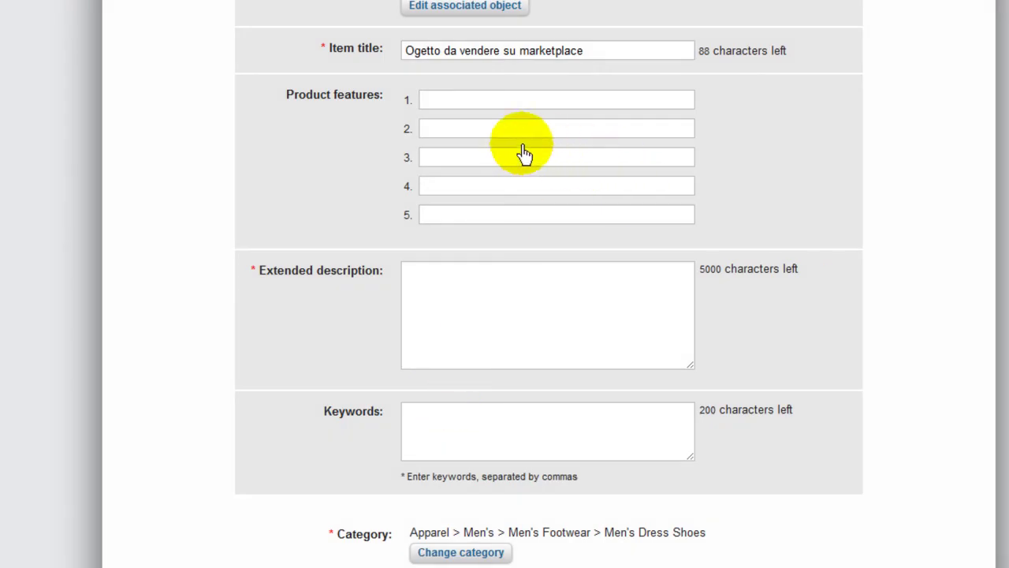
Step: Review the listing's price, prim count, video, quantity and image fields, and open the SLurl field for entry
{"action": "scroll", "coordinate": [500, 326], "scroll_direction": "down", "scroll_amount": 2}
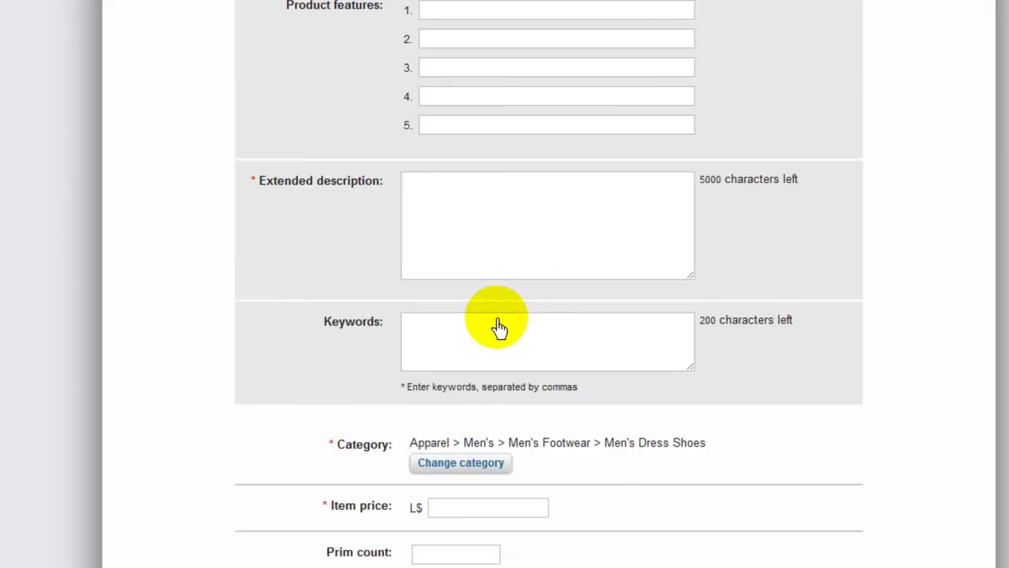
{"action": "scroll", "coordinate": [500, 327], "scroll_direction": "down", "scroll_amount": 2}
{"action": "scroll", "coordinate": [502, 346], "scroll_direction": "down", "scroll_amount": 2}
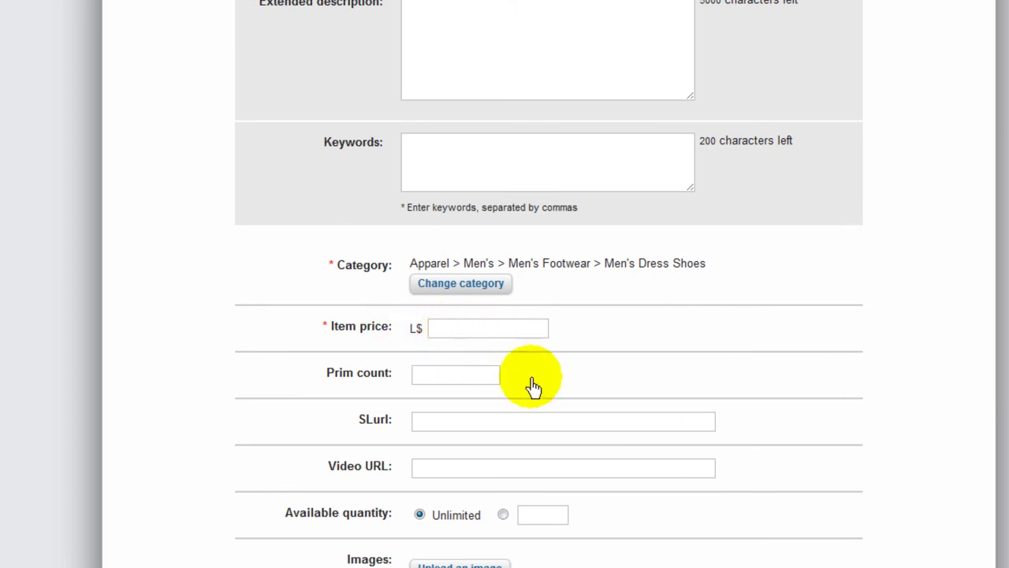
{"action": "scroll", "coordinate": [536, 384], "scroll_direction": "down", "scroll_amount": 2}
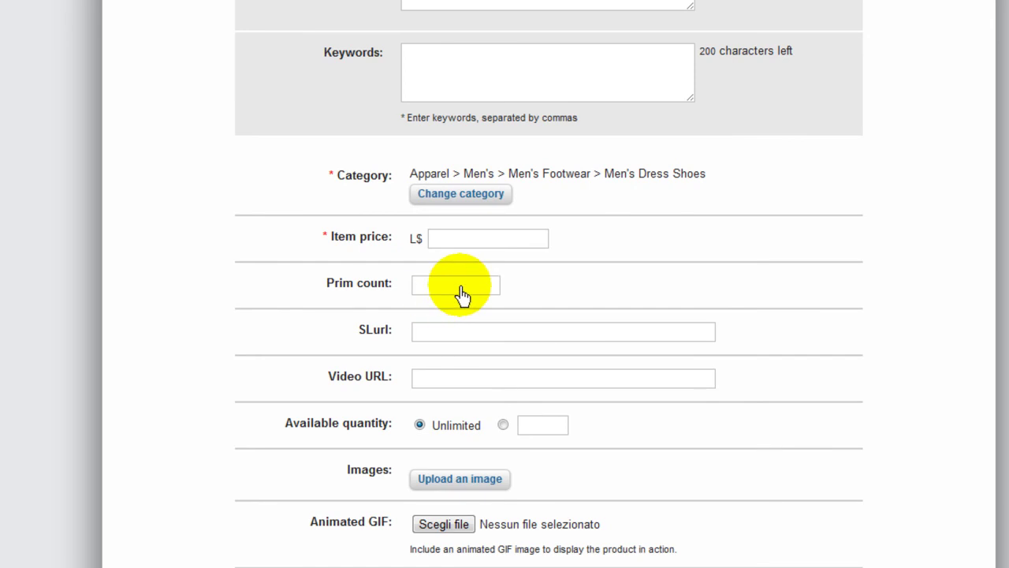
{"action": "left_click", "coordinate": [454, 332]}
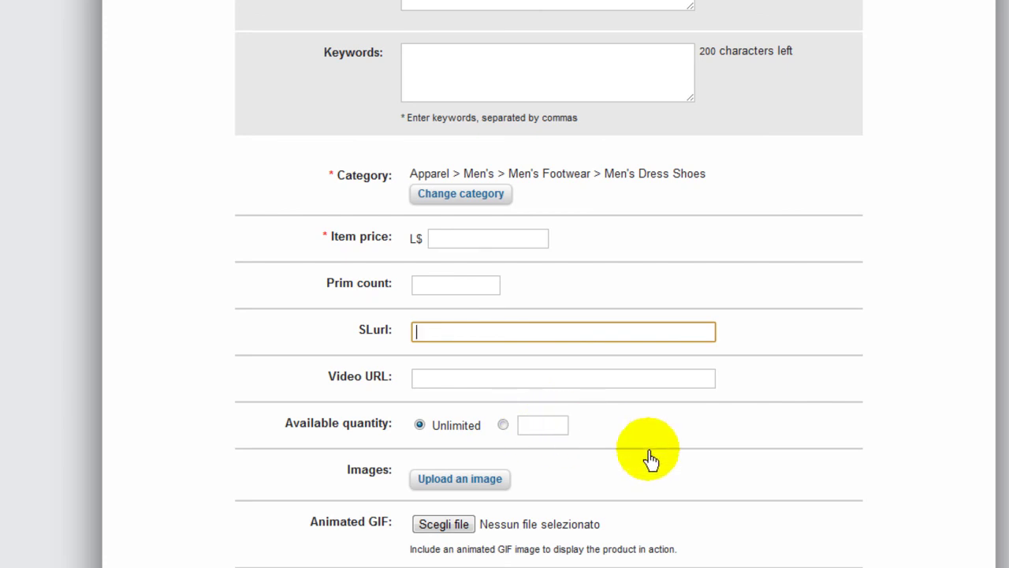
Step: Check the image upload requirements and browse the picture folders, closing the upload without choosing a file
{"action": "scroll", "coordinate": [651, 461], "scroll_direction": "down", "scroll_amount": 1}
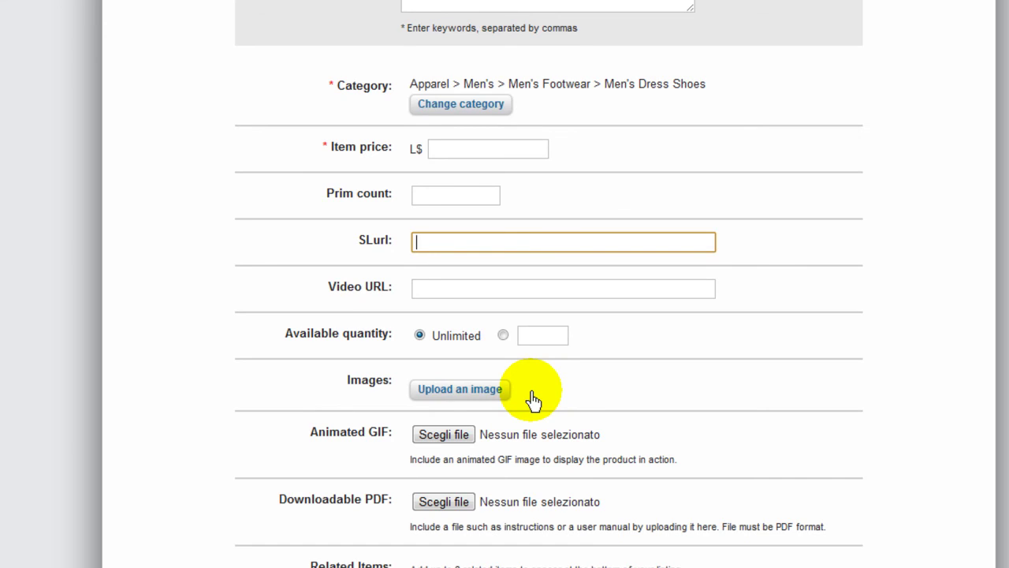
{"action": "left_click", "coordinate": [471, 398]}
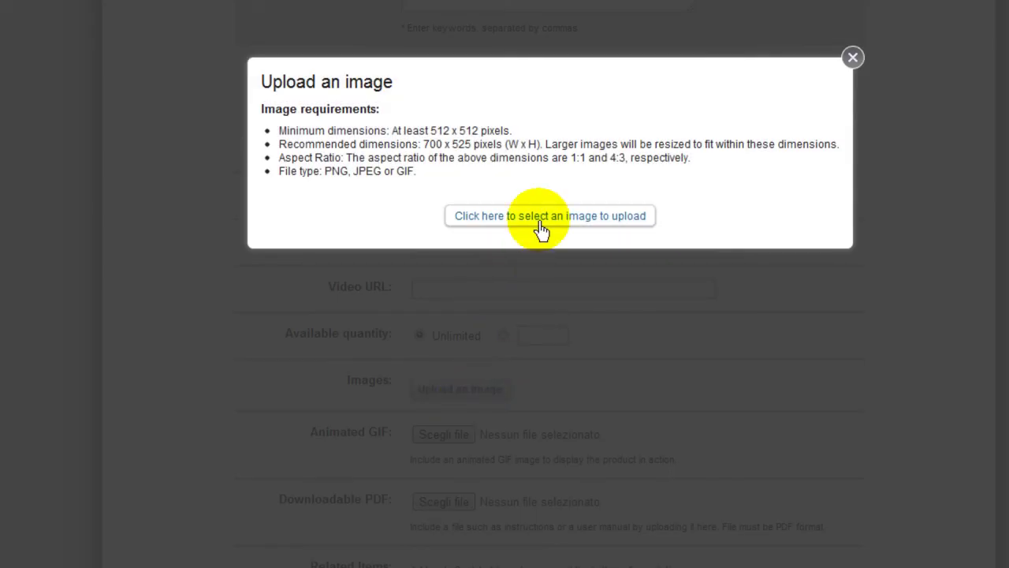
{"action": "left_click", "coordinate": [541, 225]}
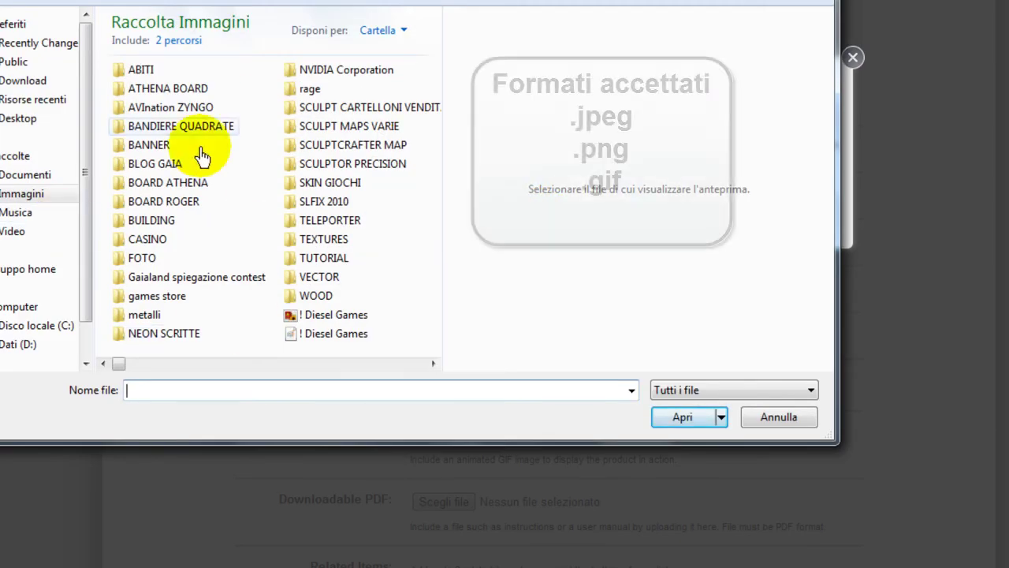
{"action": "left_click", "coordinate": [798, 425]}
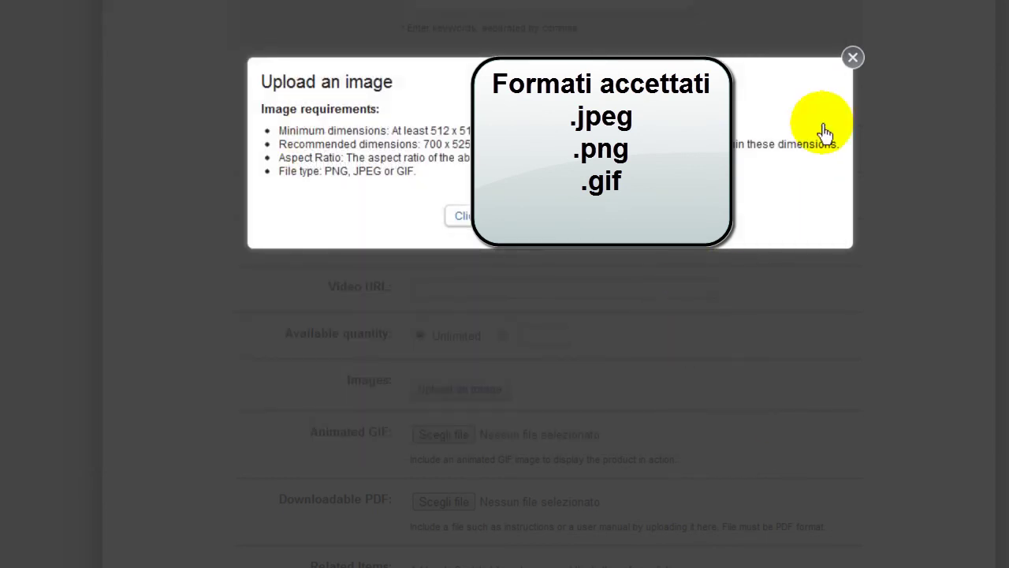
{"action": "left_click", "coordinate": [853, 59]}
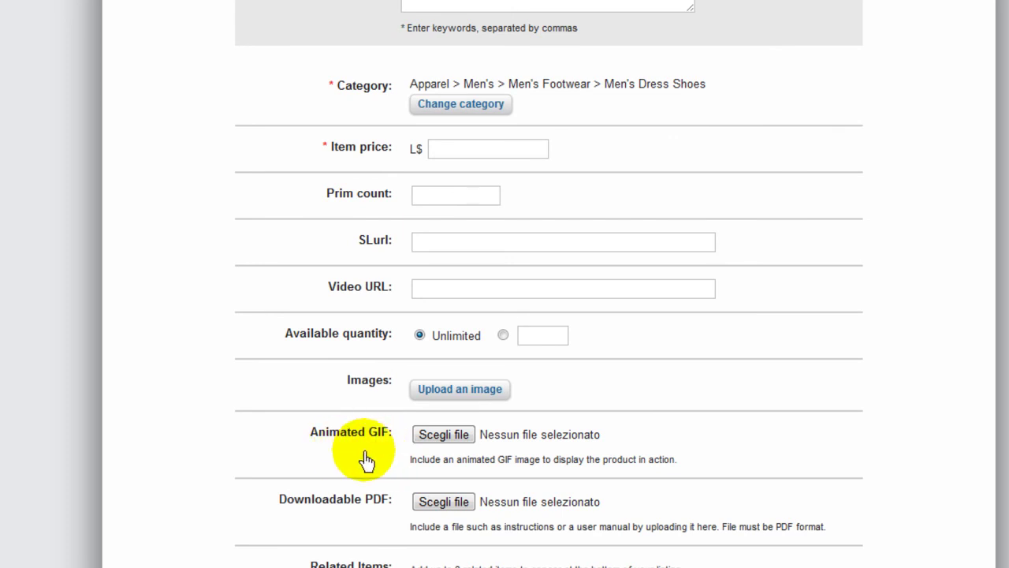
Step: Review the listing's animated GIF, downloadable PDF and related items options, including the related product search
{"action": "scroll", "coordinate": [339, 458], "scroll_direction": "down", "scroll_amount": 2}
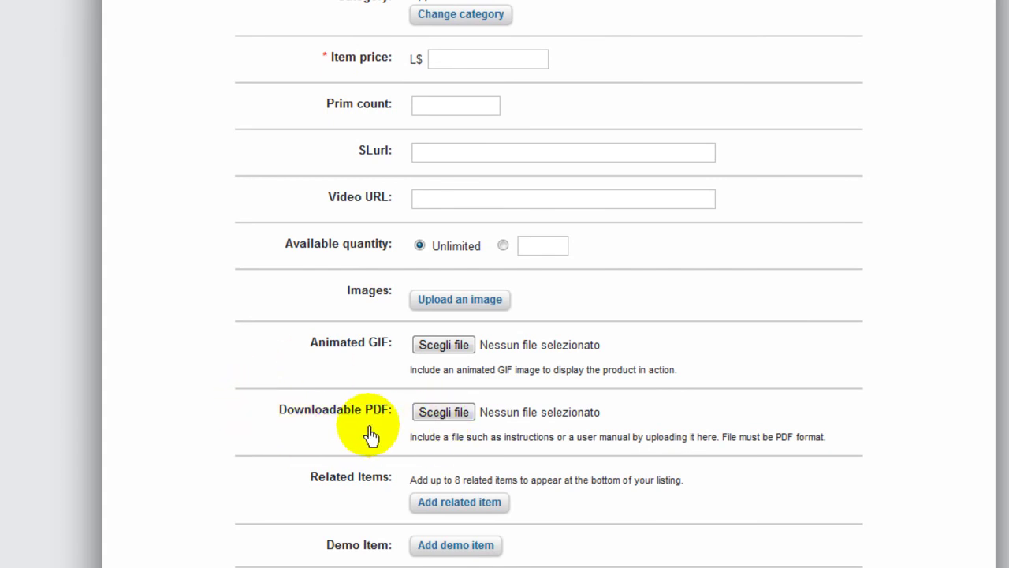
{"action": "scroll", "coordinate": [326, 434], "scroll_direction": "down", "scroll_amount": 2}
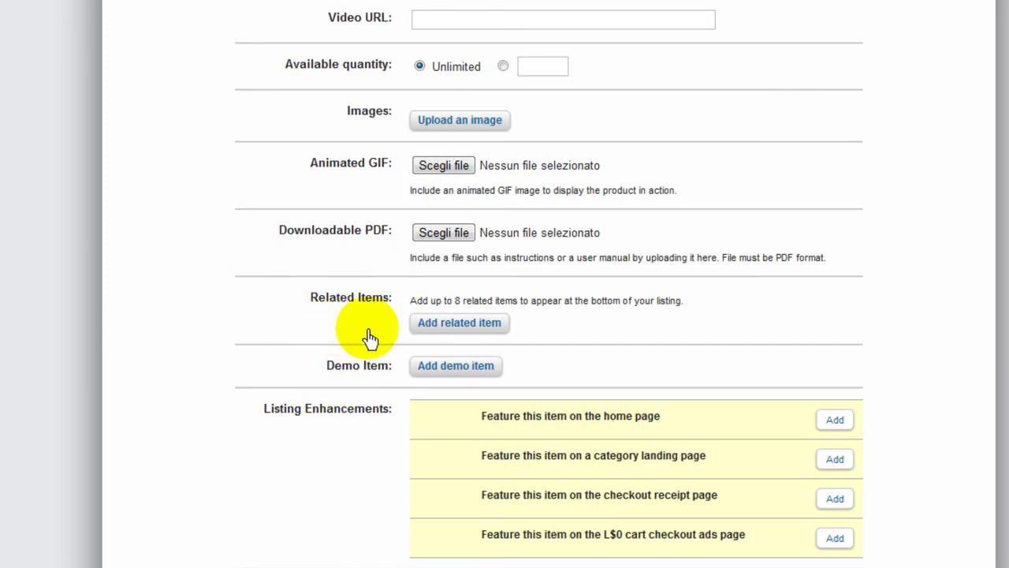
{"action": "left_click", "coordinate": [489, 327]}
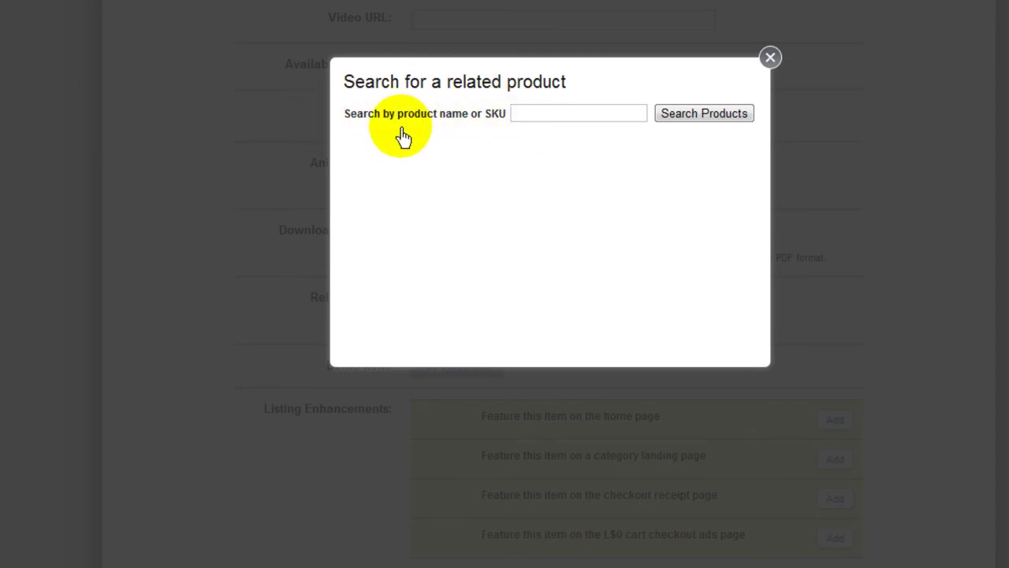
{"action": "left_click", "coordinate": [770, 57]}
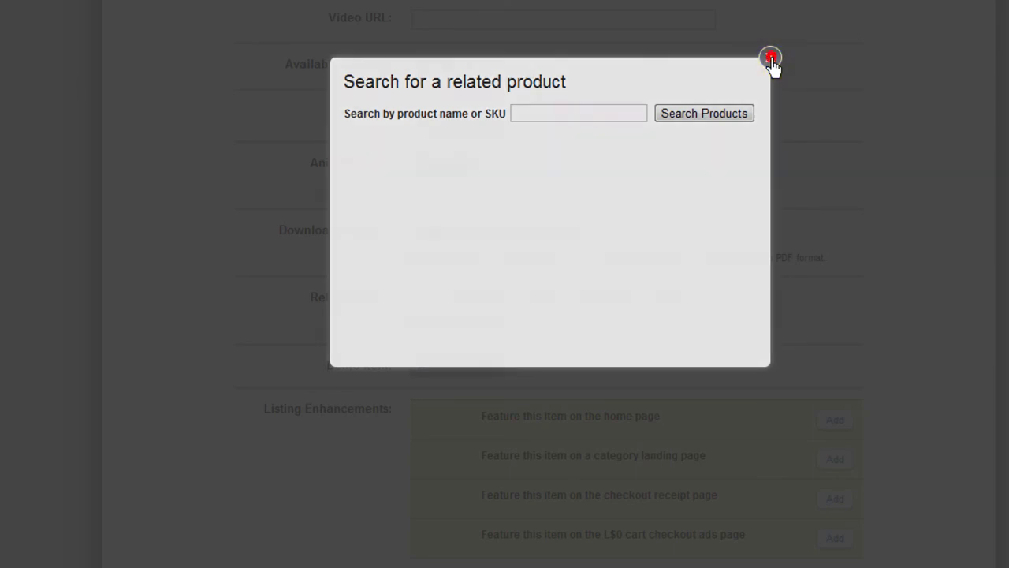
Step: Check the revenue distribution's collaborator and percentage fields without adding one, and update the listing
{"action": "scroll", "coordinate": [229, 469], "scroll_direction": "down", "scroll_amount": 3}
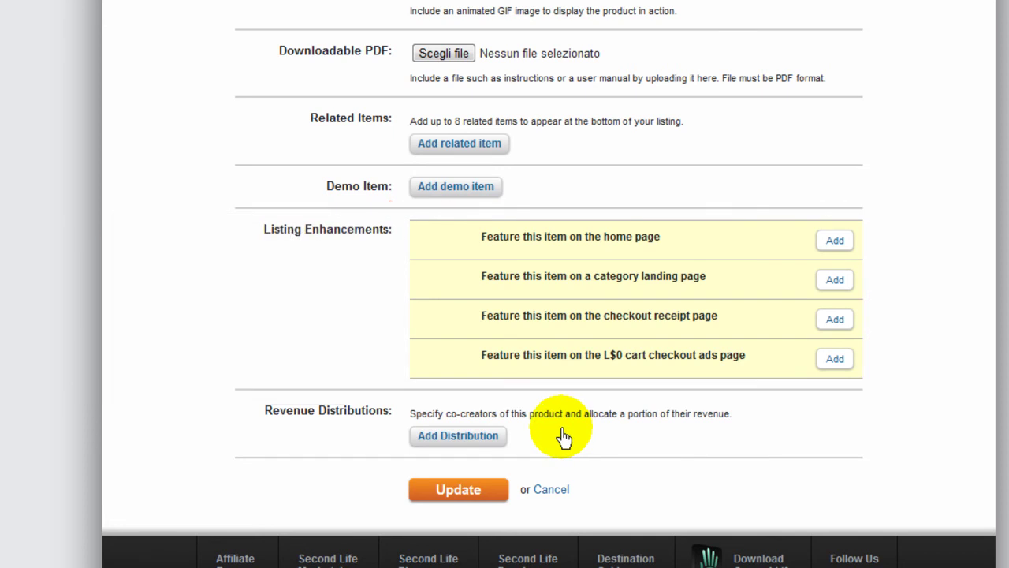
{"action": "left_click", "coordinate": [463, 448]}
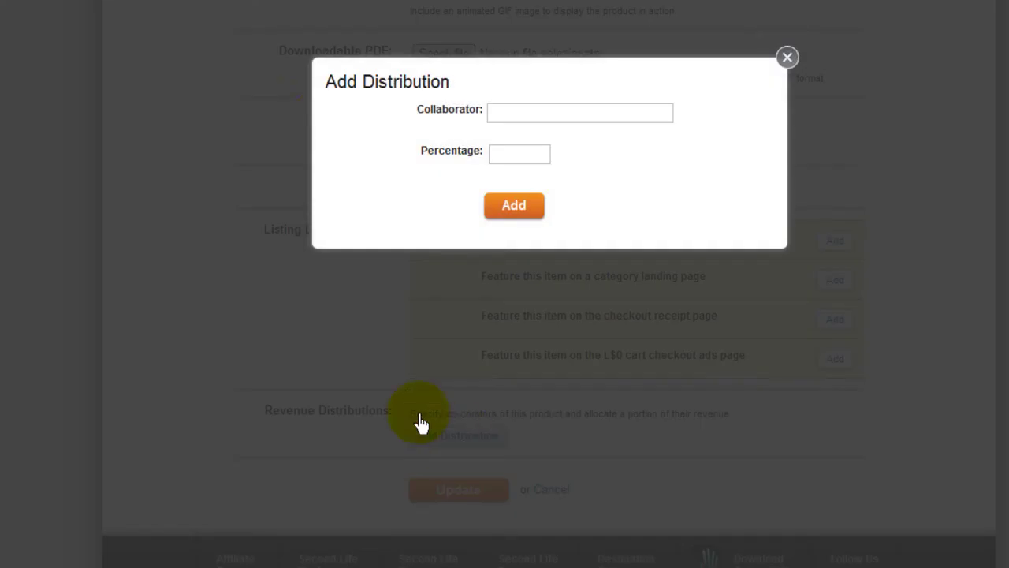
{"action": "left_click", "coordinate": [788, 59]}
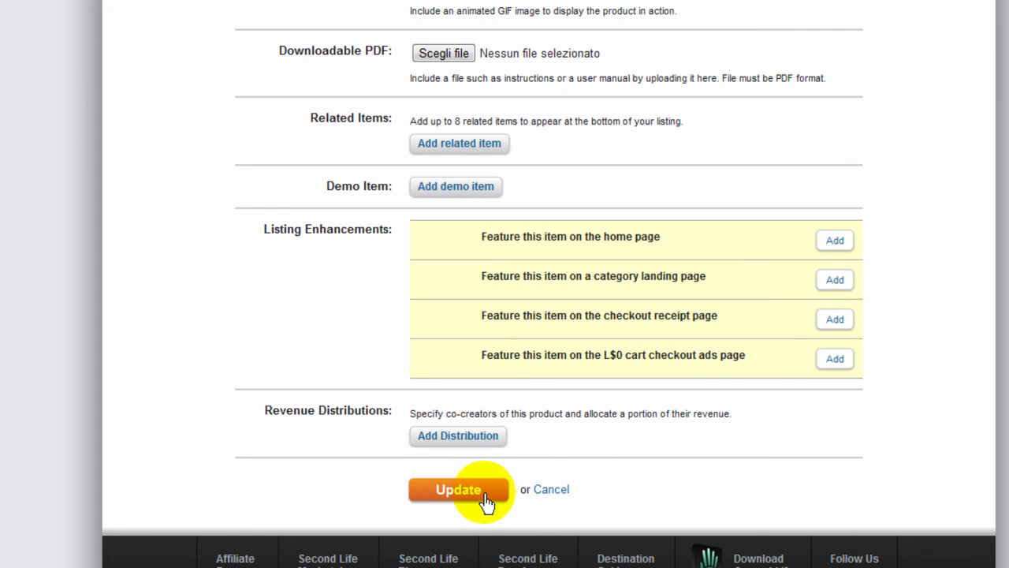
{"action": "left_click", "coordinate": [458, 490]}
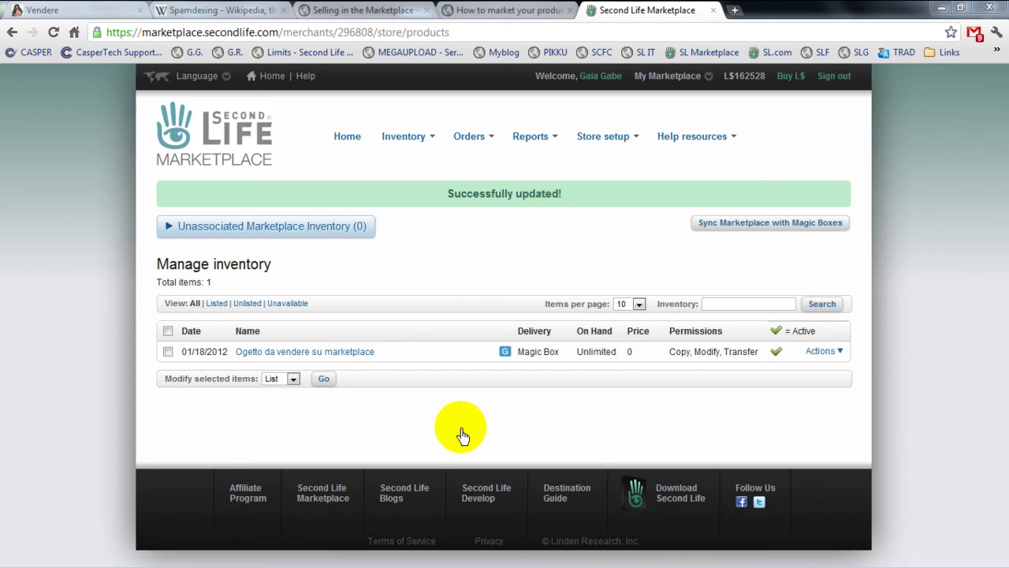
Step: Open the public page of "Ogetto da vendere su marketplace" and examine its image, price, permissions and details
{"action": "left_click", "coordinate": [295, 352]}
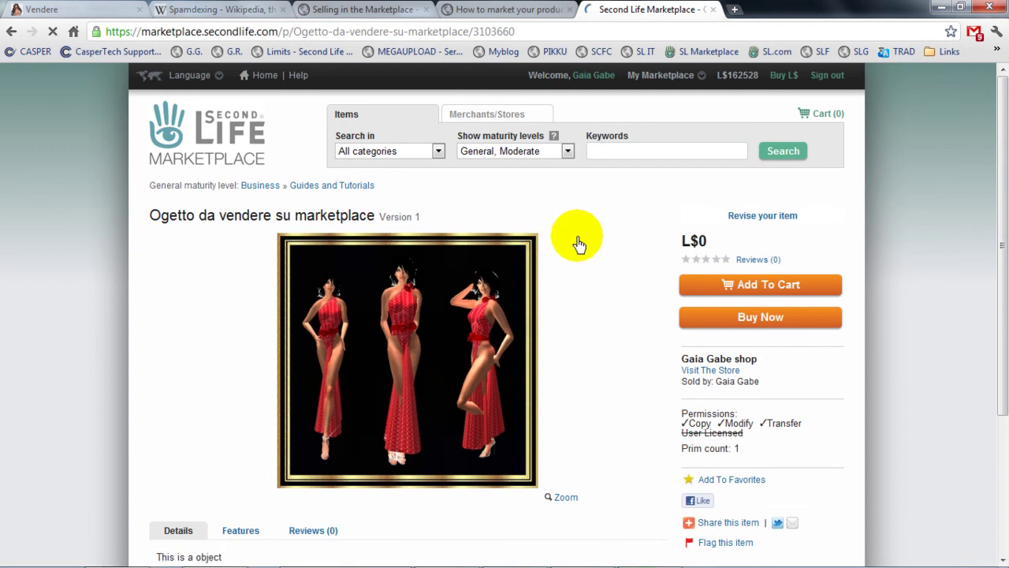
{"action": "scroll", "coordinate": [572, 249], "scroll_direction": "down", "scroll_amount": 1}
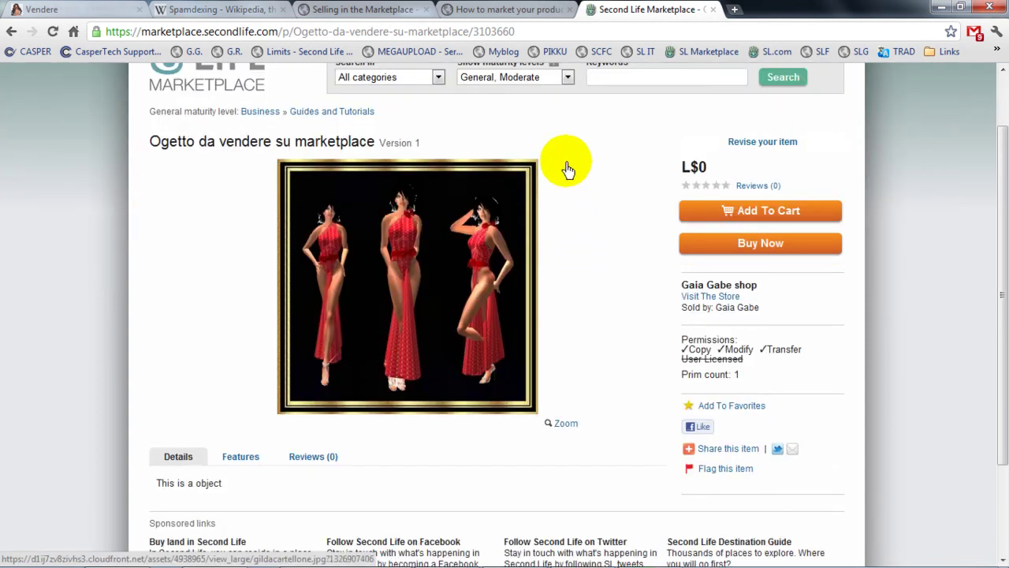
{"action": "scroll", "coordinate": [561, 169], "scroll_direction": "up", "scroll_amount": 1}
{"action": "scroll", "coordinate": [587, 232], "scroll_direction": "down", "scroll_amount": 1}
{"action": "scroll", "coordinate": [590, 237], "scroll_direction": "down", "scroll_amount": 1}
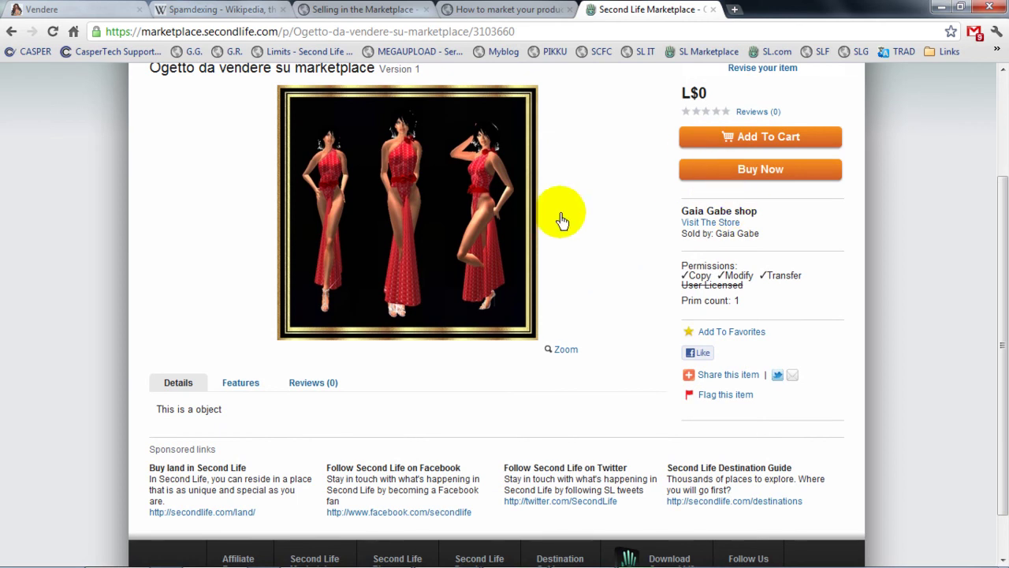
Step: Open your own Marketplace store page to view the item on sale
{"action": "scroll", "coordinate": [604, 202], "scroll_direction": "up", "scroll_amount": 2}
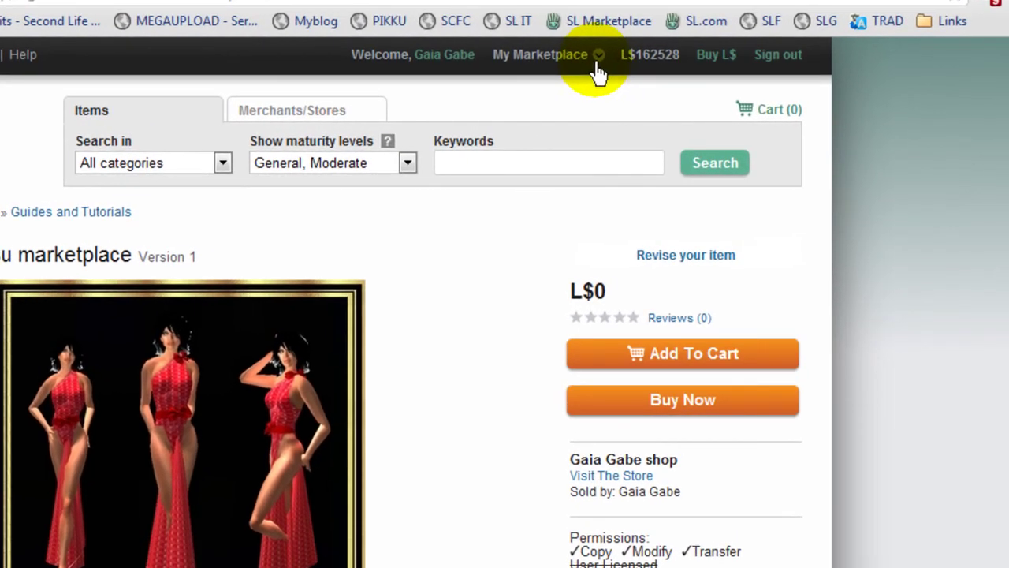
{"action": "left_click", "coordinate": [696, 77]}
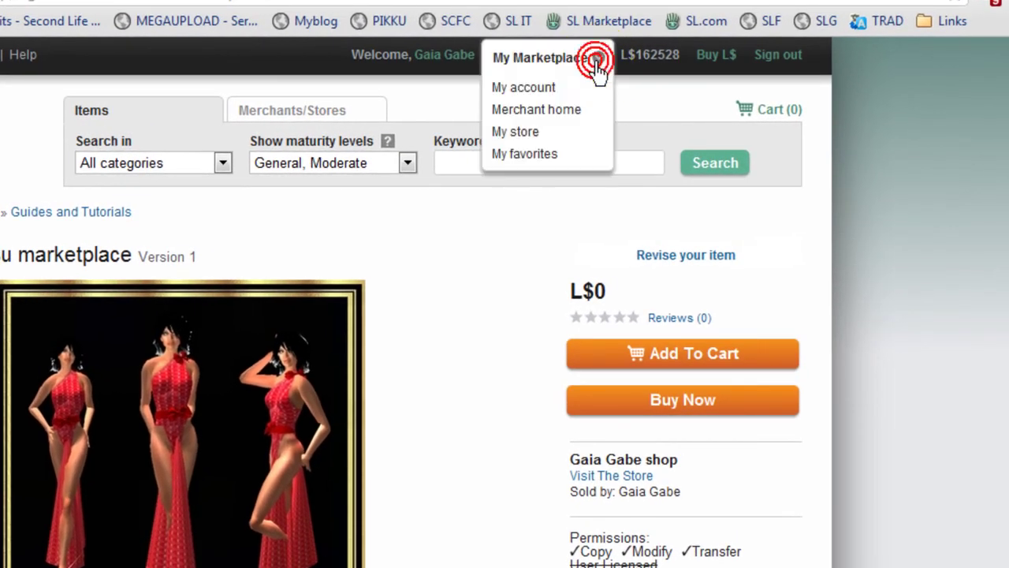
{"action": "left_click", "coordinate": [544, 134]}
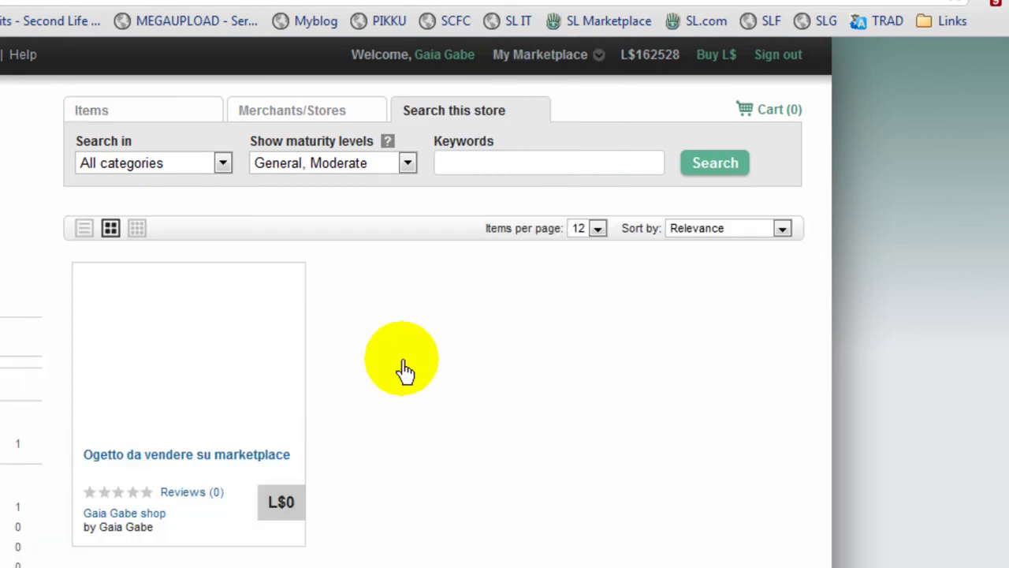